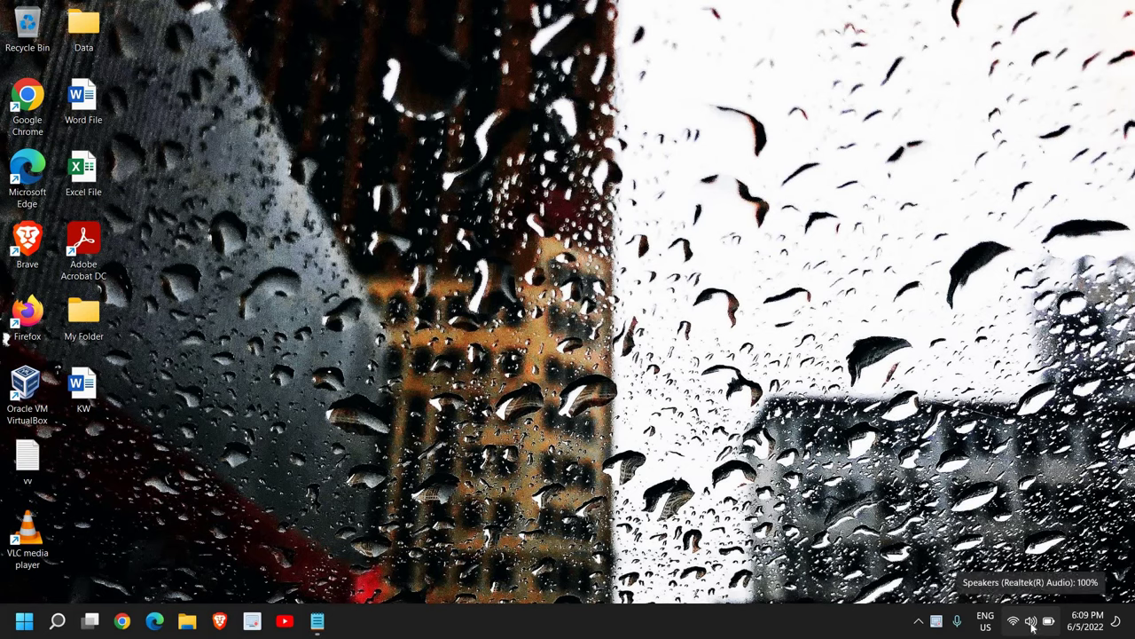
- Open Sound settings from the tray speaker icon and select Speakers (Realtek(R) Audio) as output
right_click(1031, 627)
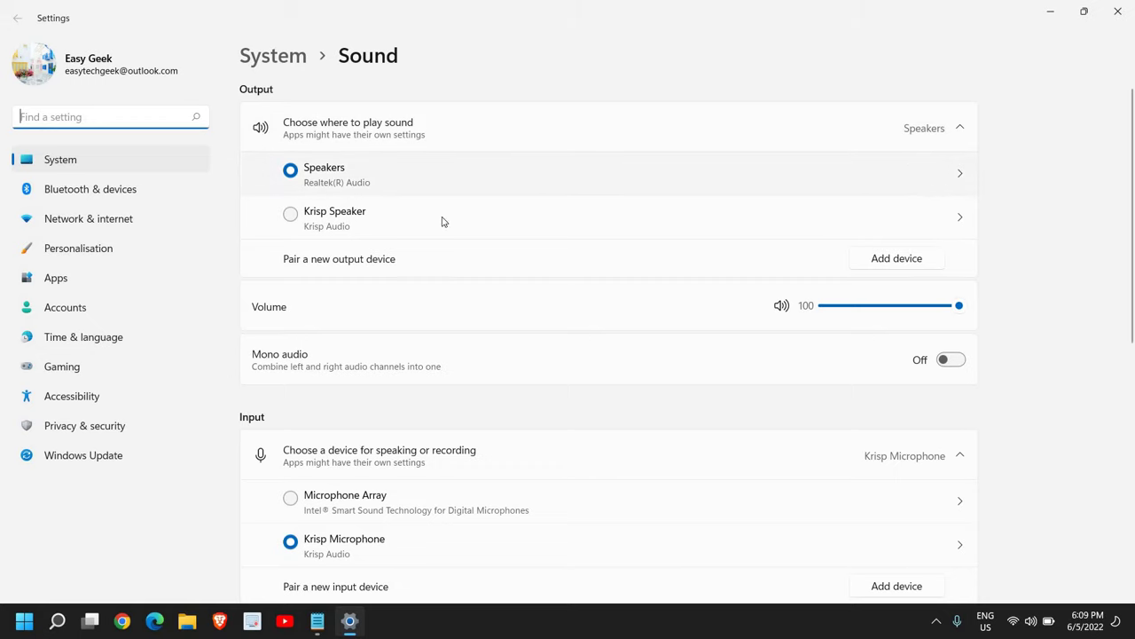
click(344, 173)
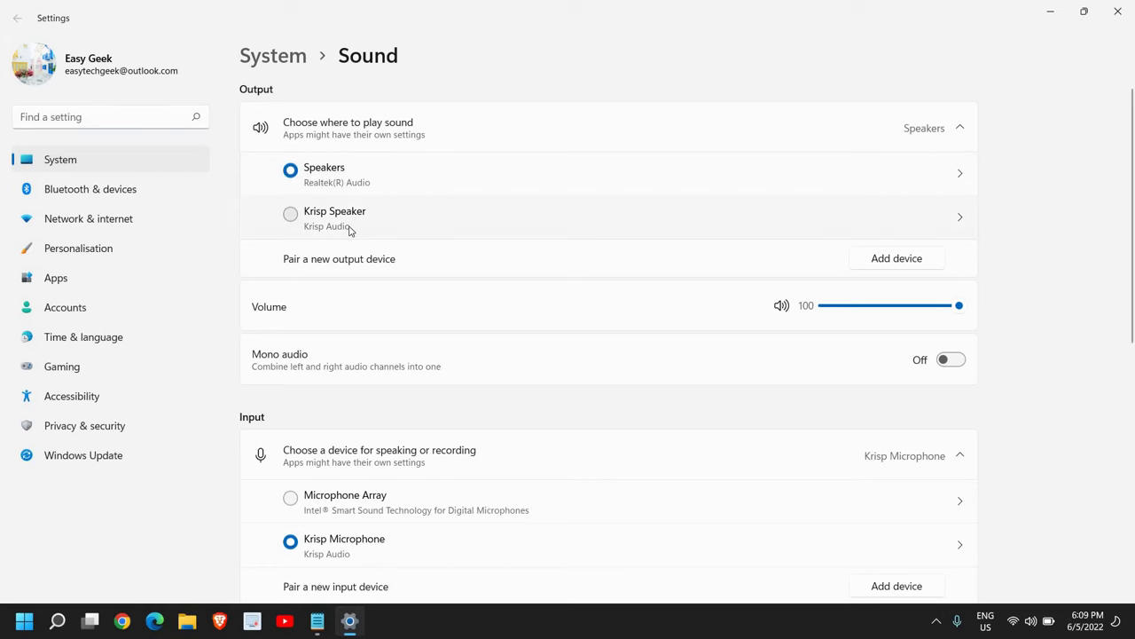
scroll(396, 284, down, 3)
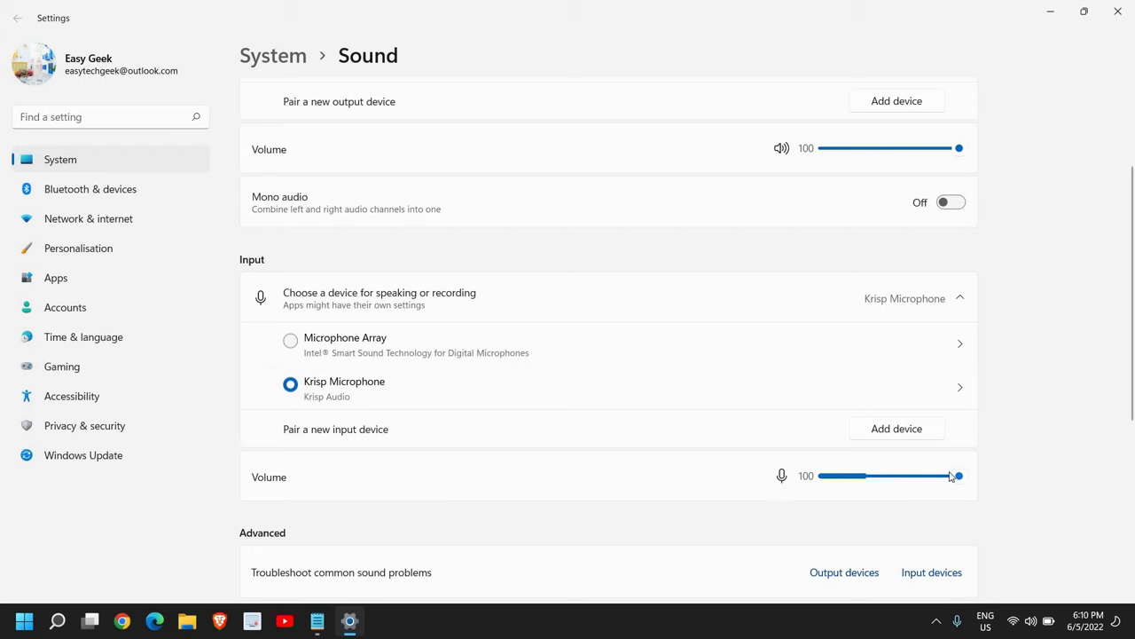
- Test the microphone input volume and leave it at 100
mouse_move(958, 481)
mouse_down()
mouse_move(896, 502)
mouse_move(971, 497)
mouse_up()
click(963, 484)
scroll(728, 476, down, 5)
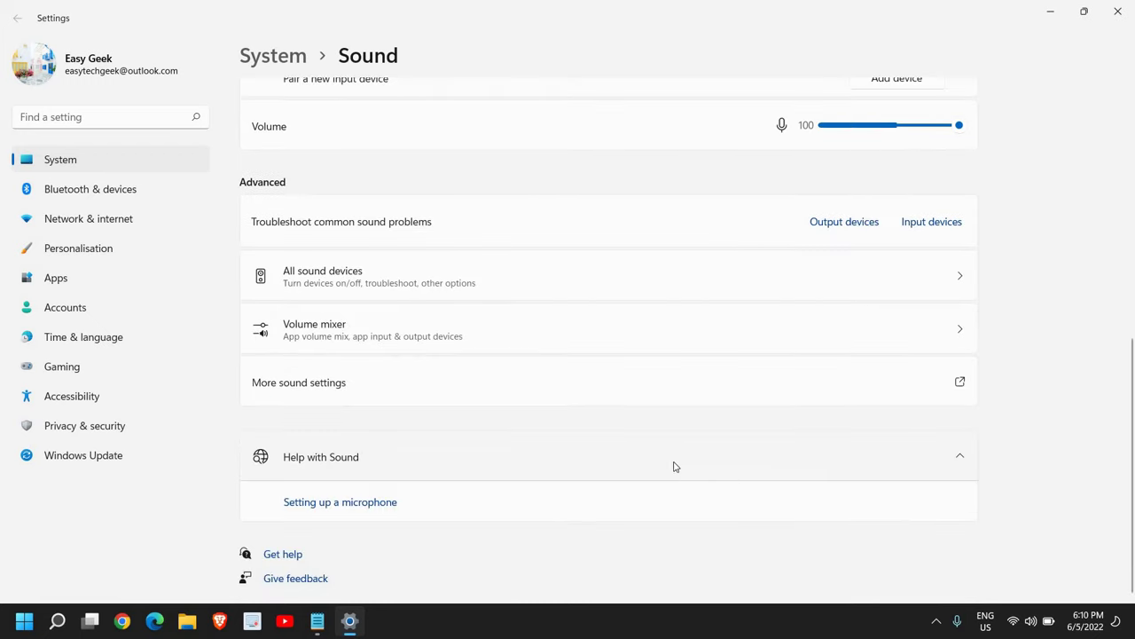
- Close Settings and bring up the volume mixer from the tray speaker icon
click(1118, 11)
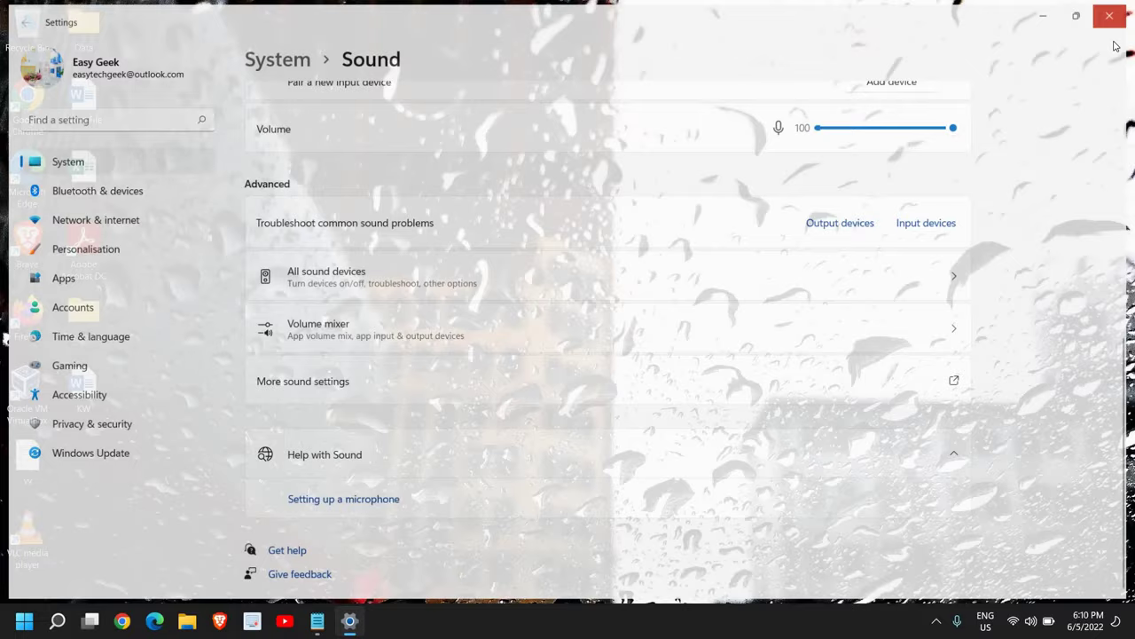
right_click(1032, 623)
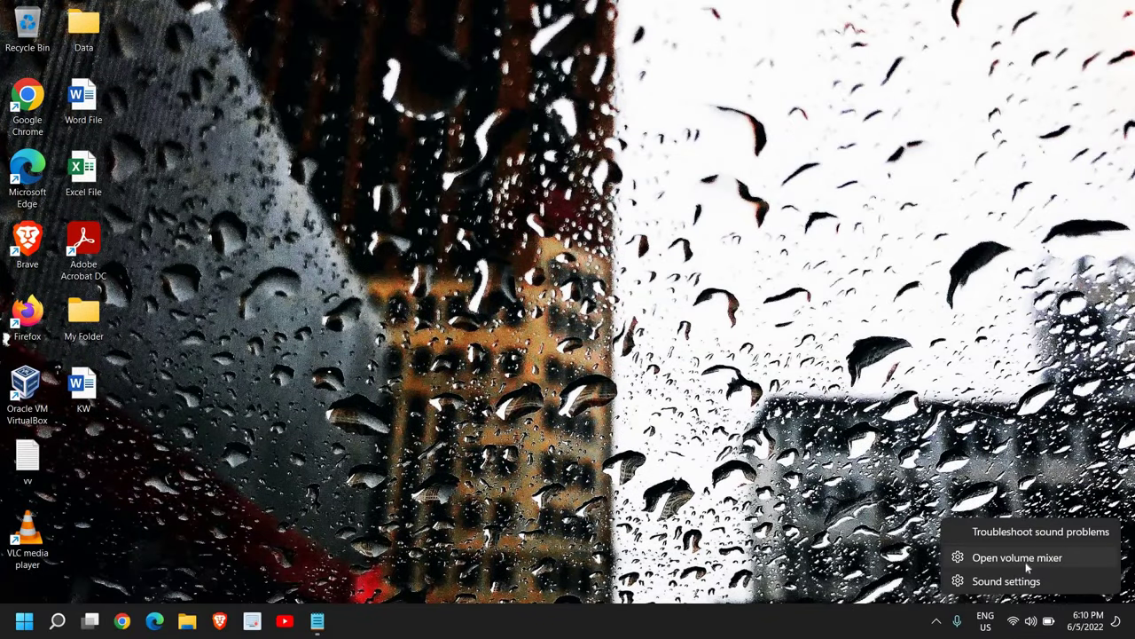
click(1027, 559)
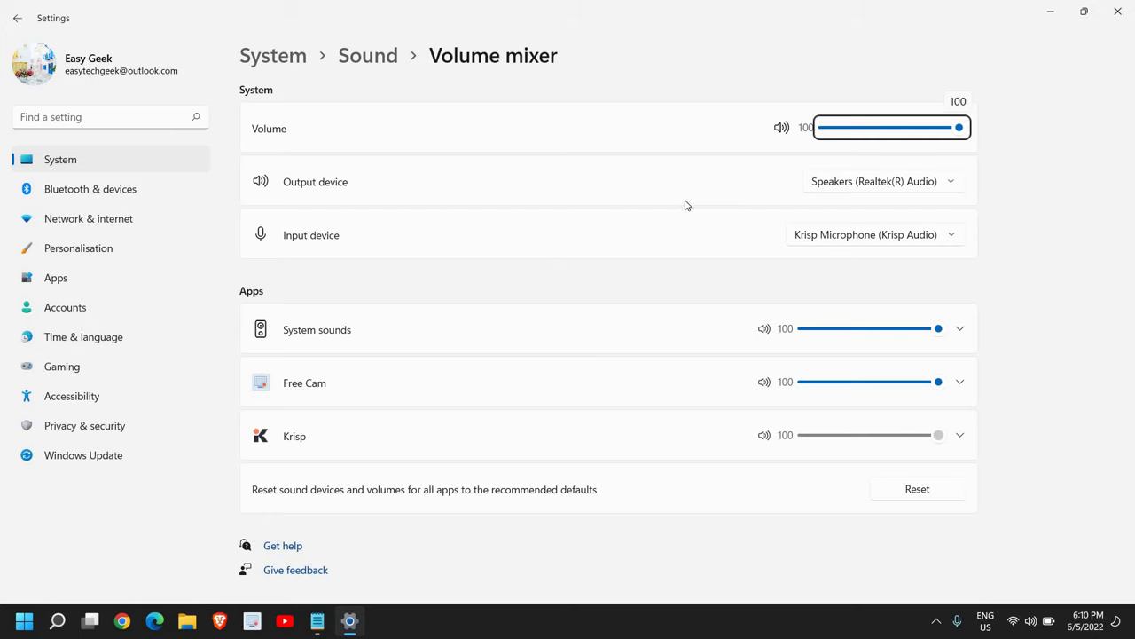
- Keep Speakers (Realtek(R) Audio) as the output and Krisp Microphone as the input device
click(904, 182)
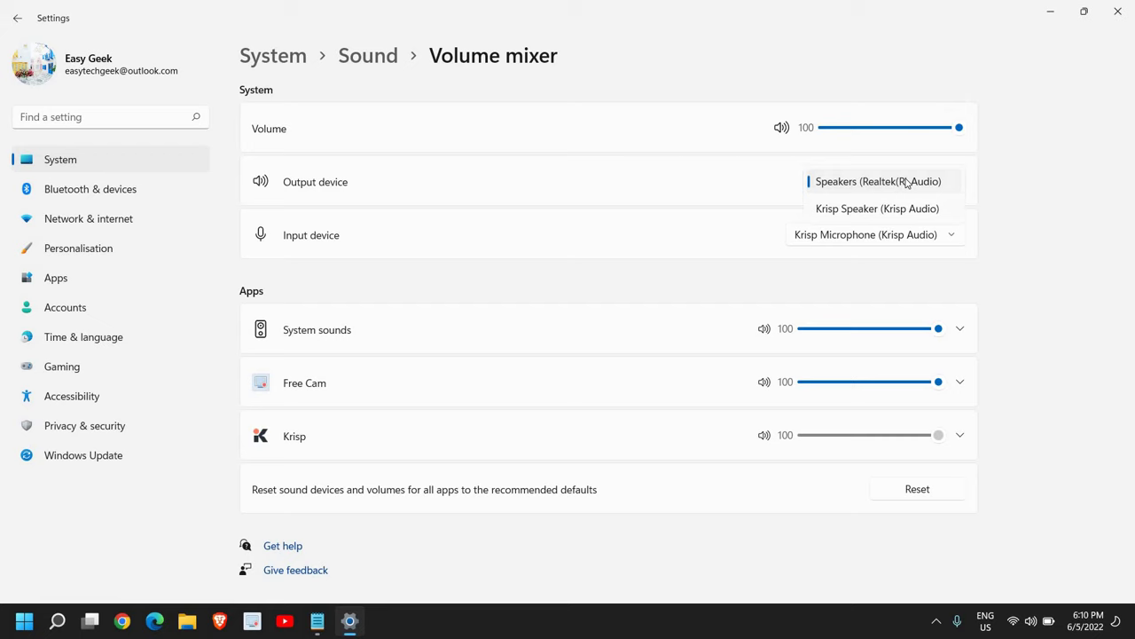
click(907, 182)
click(895, 185)
click(743, 186)
click(868, 238)
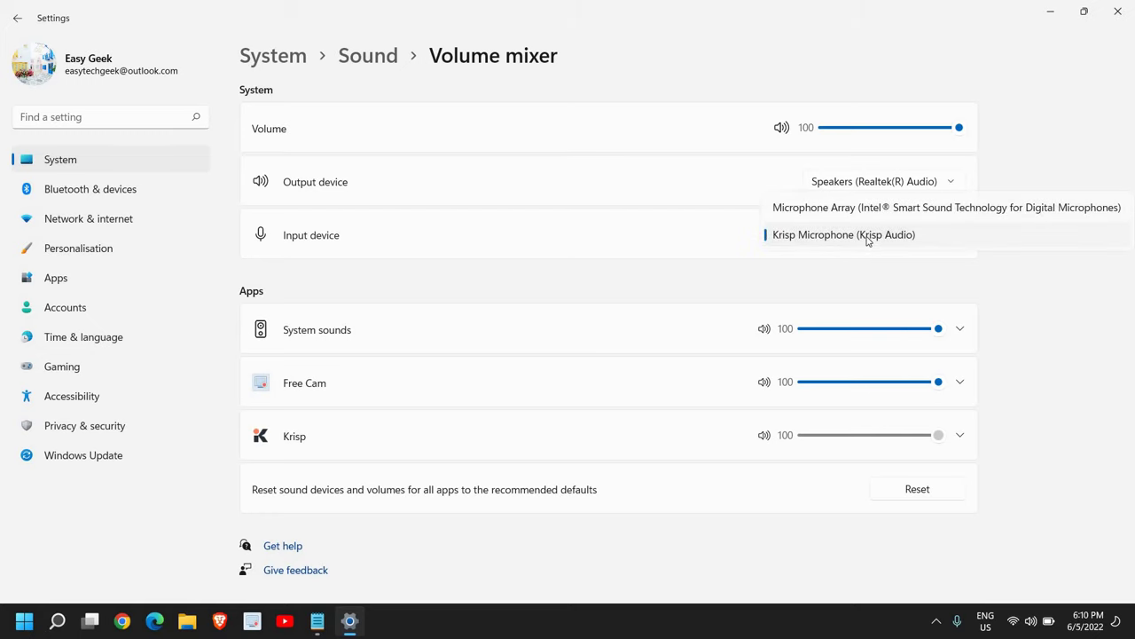
click(657, 245)
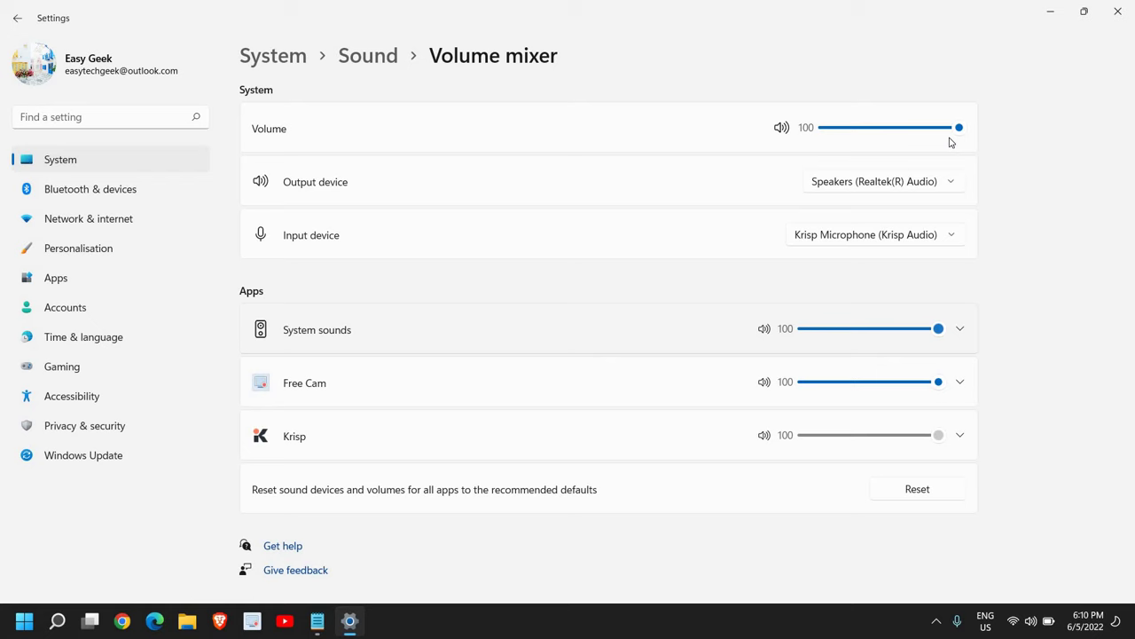
- Test the system volume and mute toggle, leaving it unmuted at 100, then close Settings
mouse_move(959, 127)
mouse_down()
mouse_move(940, 127)
mouse_move(963, 126)
mouse_up()
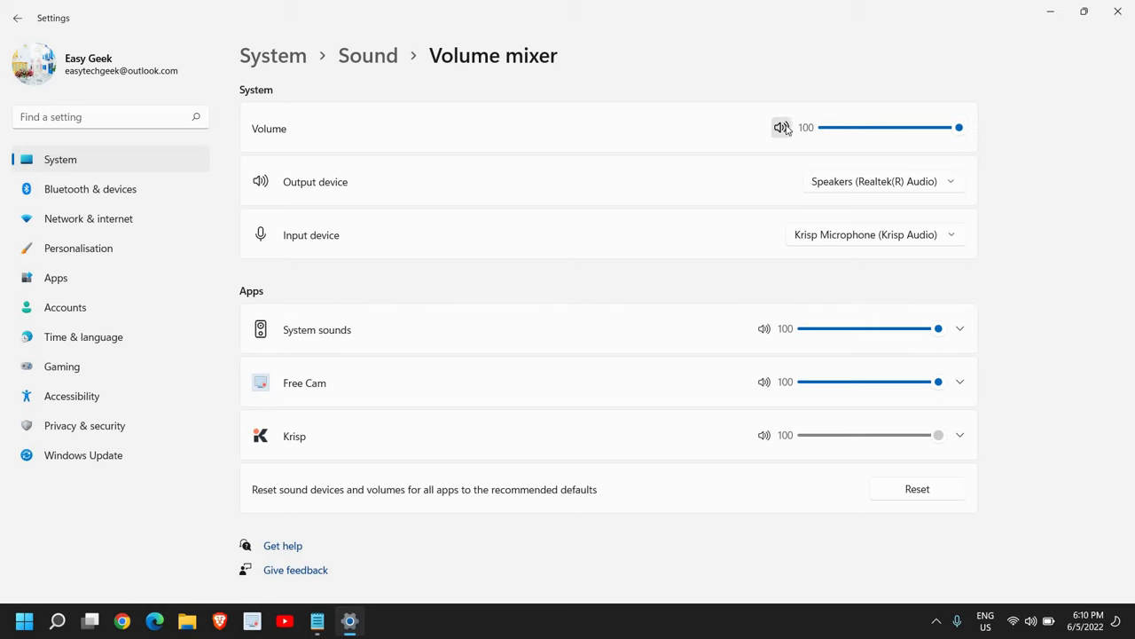
click(782, 128)
click(782, 128)
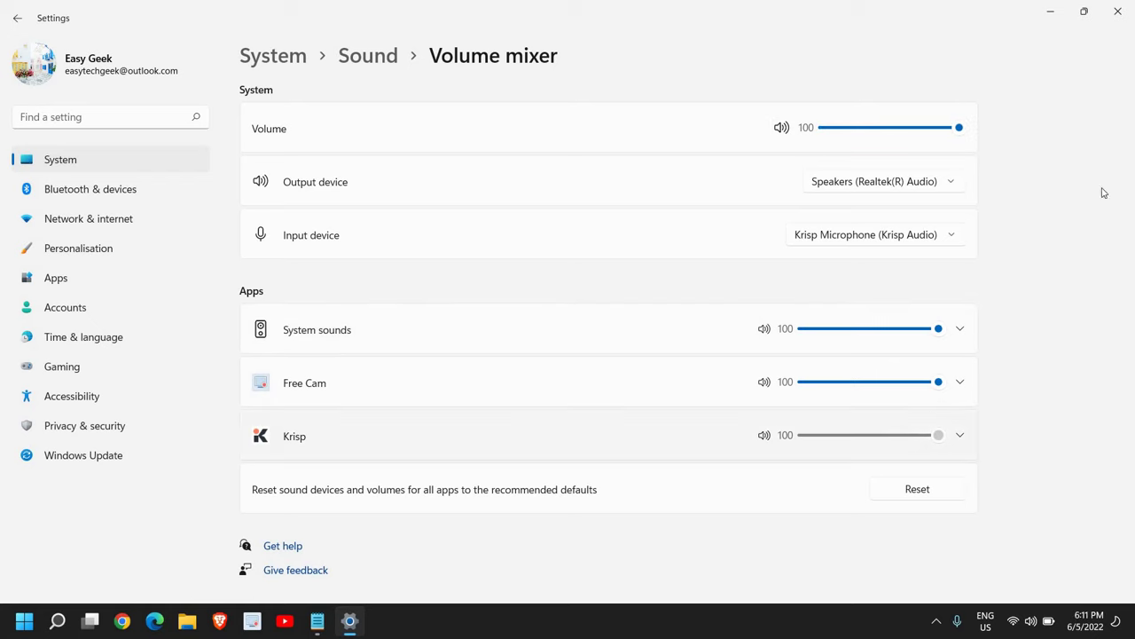
click(1118, 10)
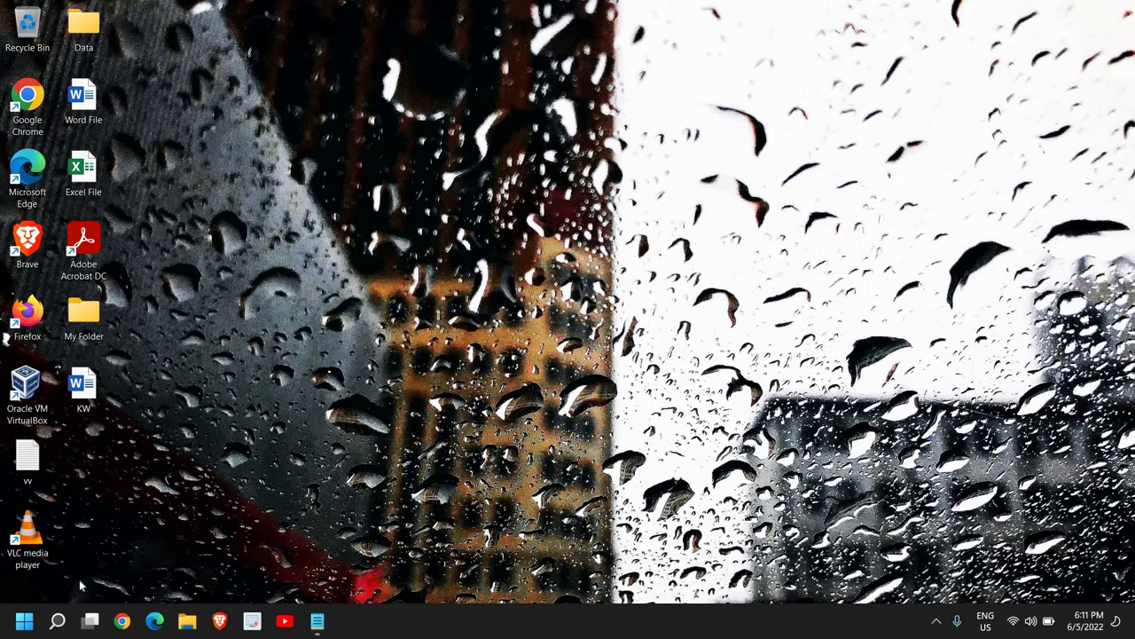
- Search 'tr' for Troubleshoot settings, go to Other trouble-shooters, and cancel the Playing Audio troubleshooter
click(57, 621)
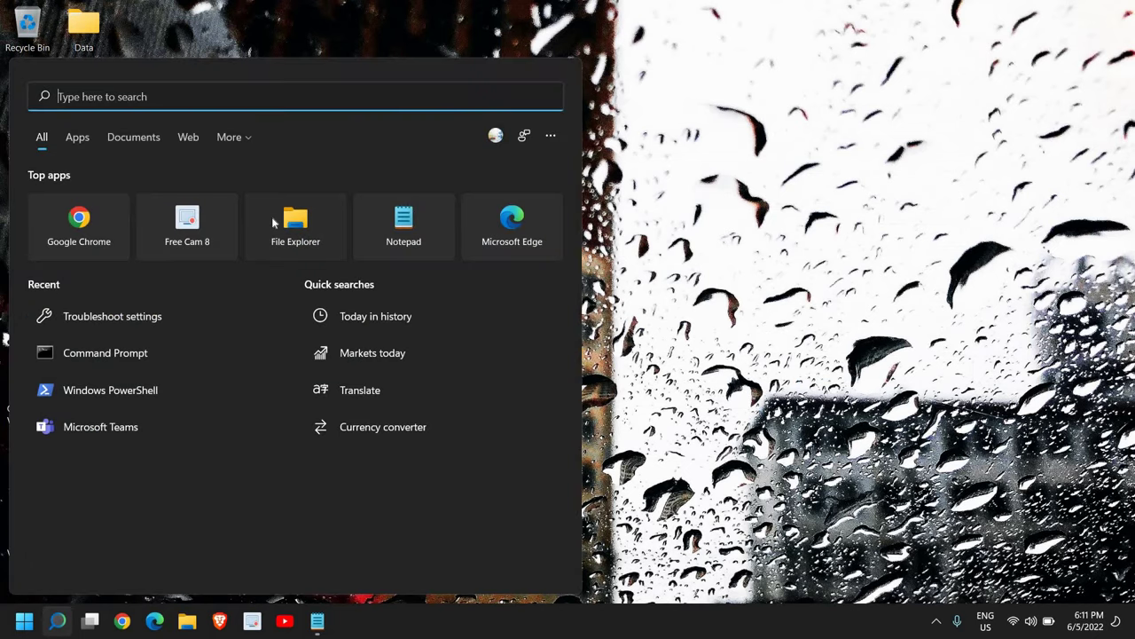
text(tr)
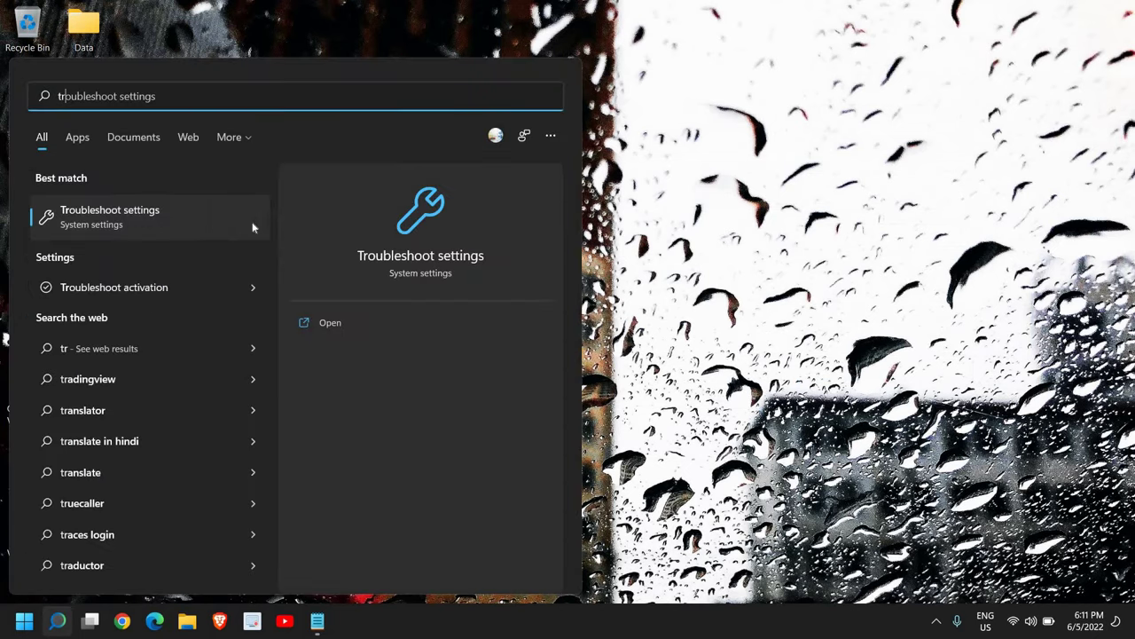
click(191, 236)
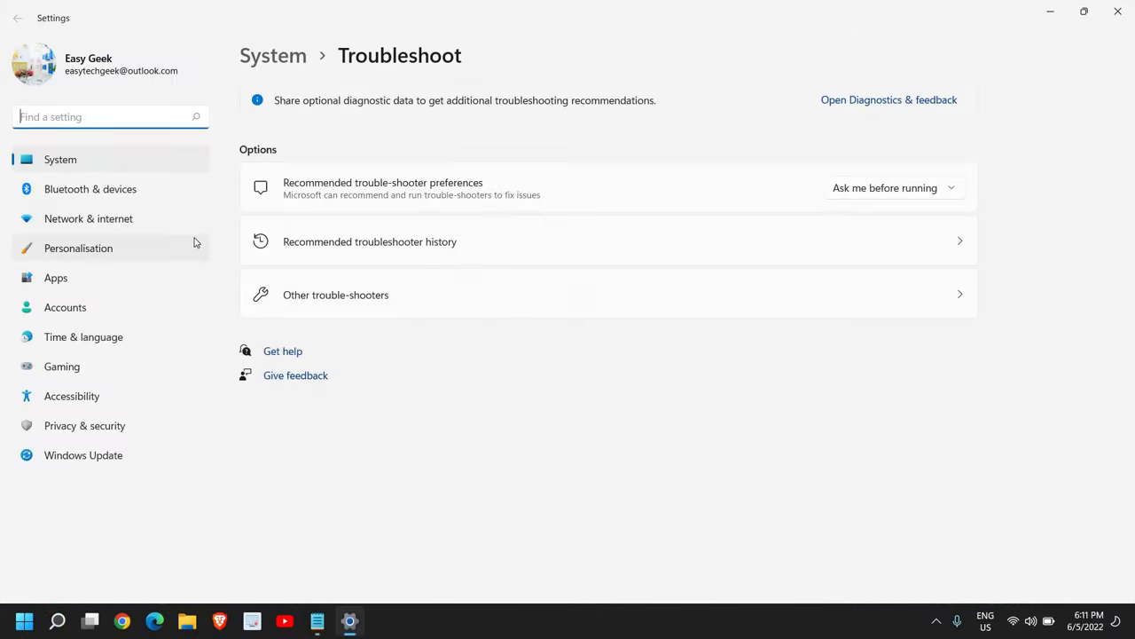
click(340, 301)
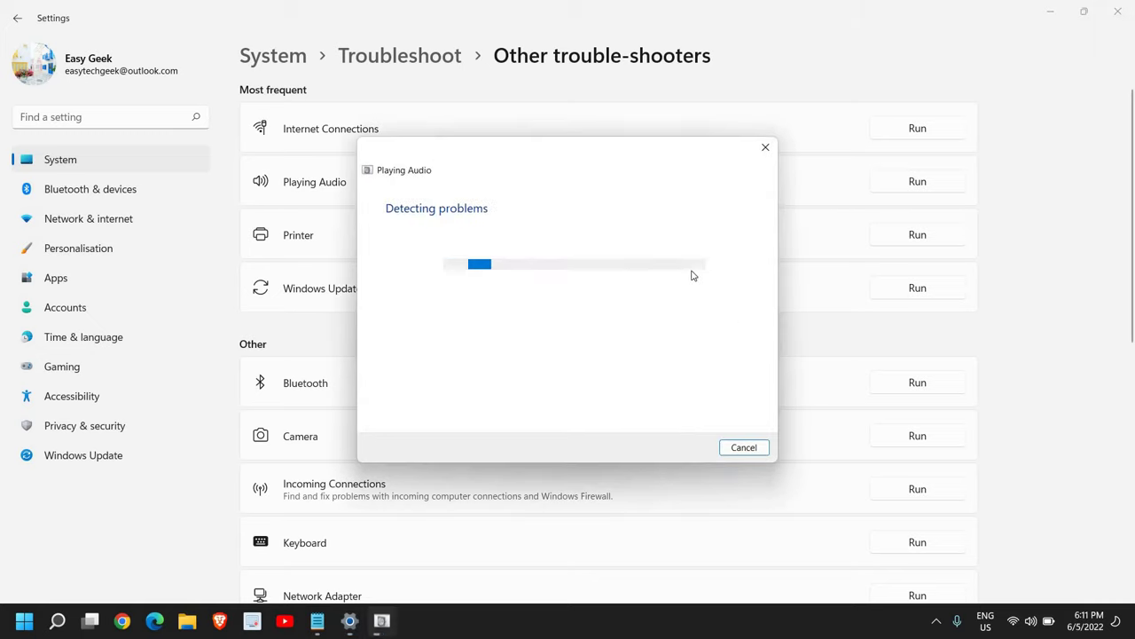
click(741, 448)
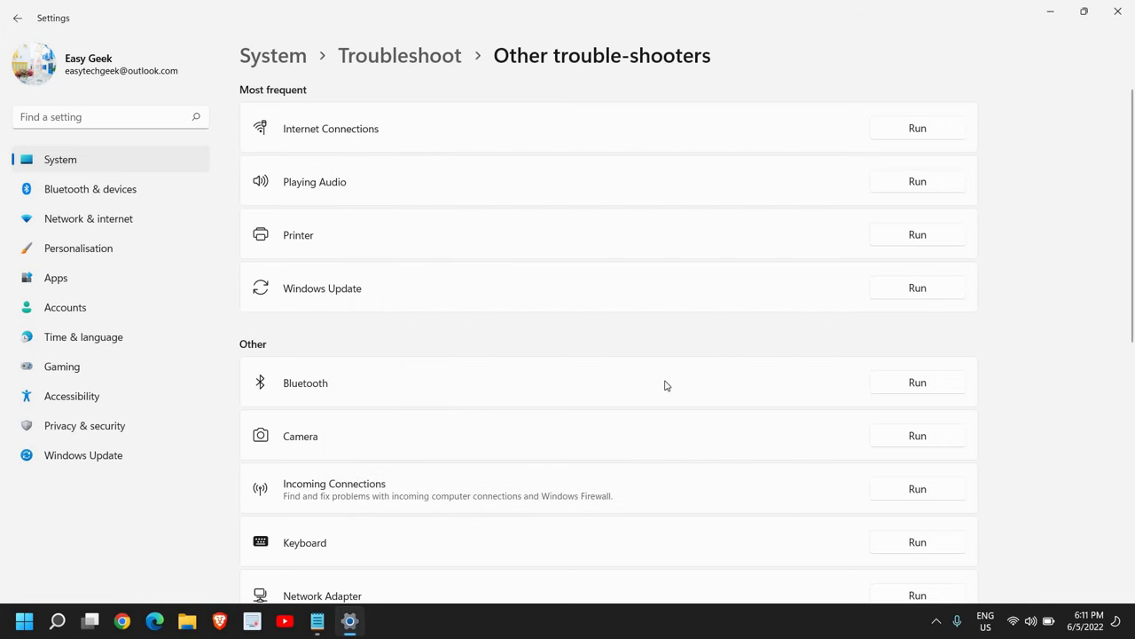
- Reopen Settings via the Start button's shortcut menu at System > Sound, showing its Advanced section
click(1118, 11)
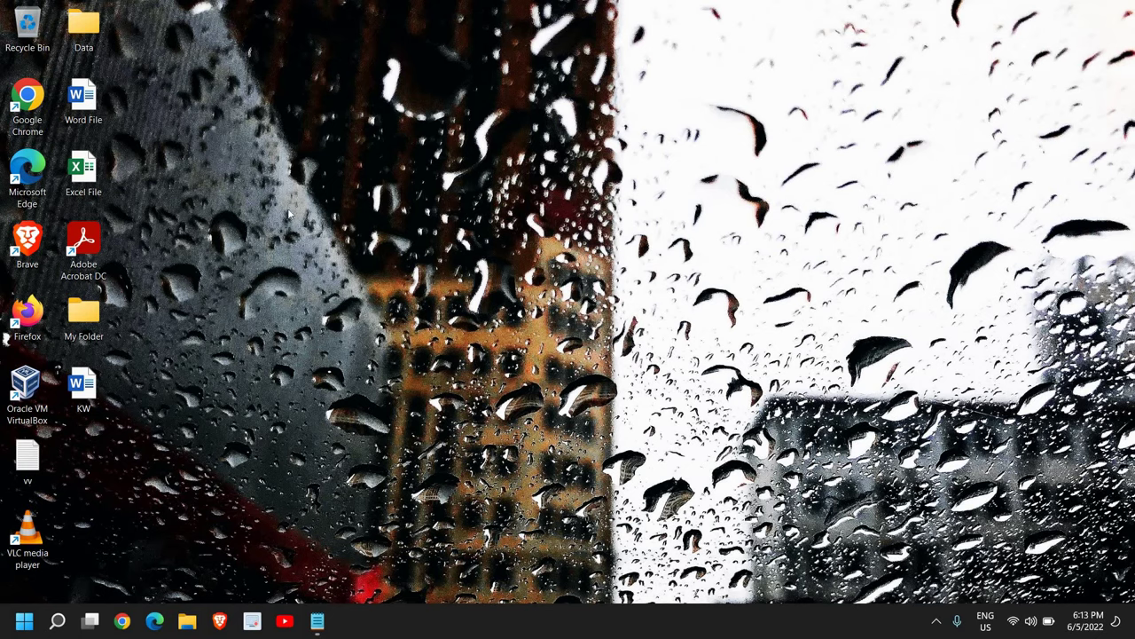
right_click(24, 621)
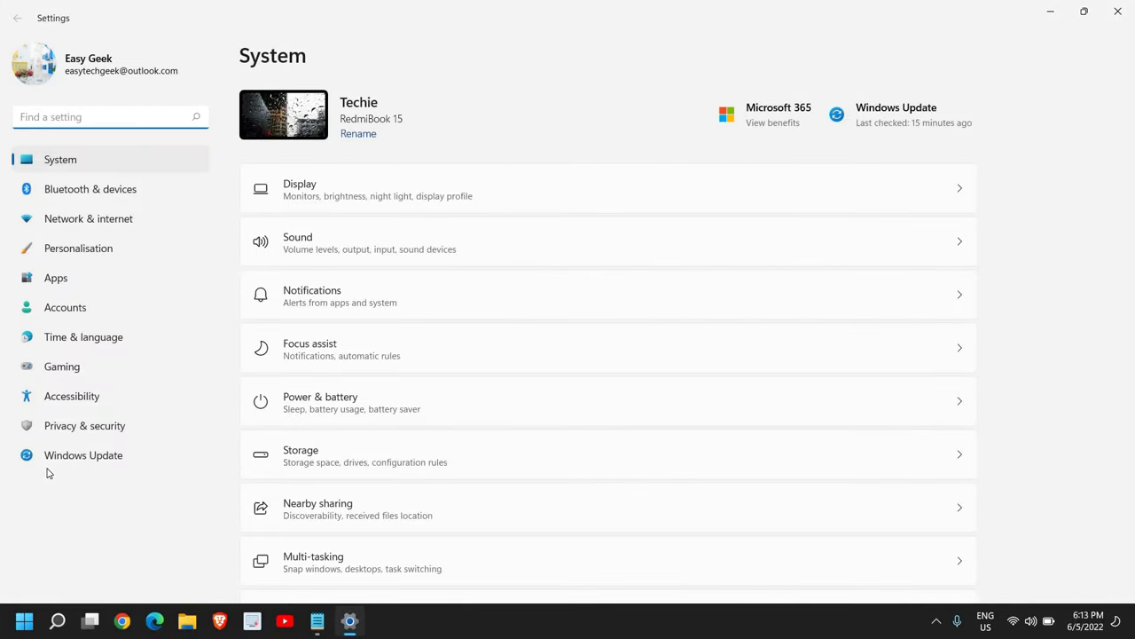
click(51, 163)
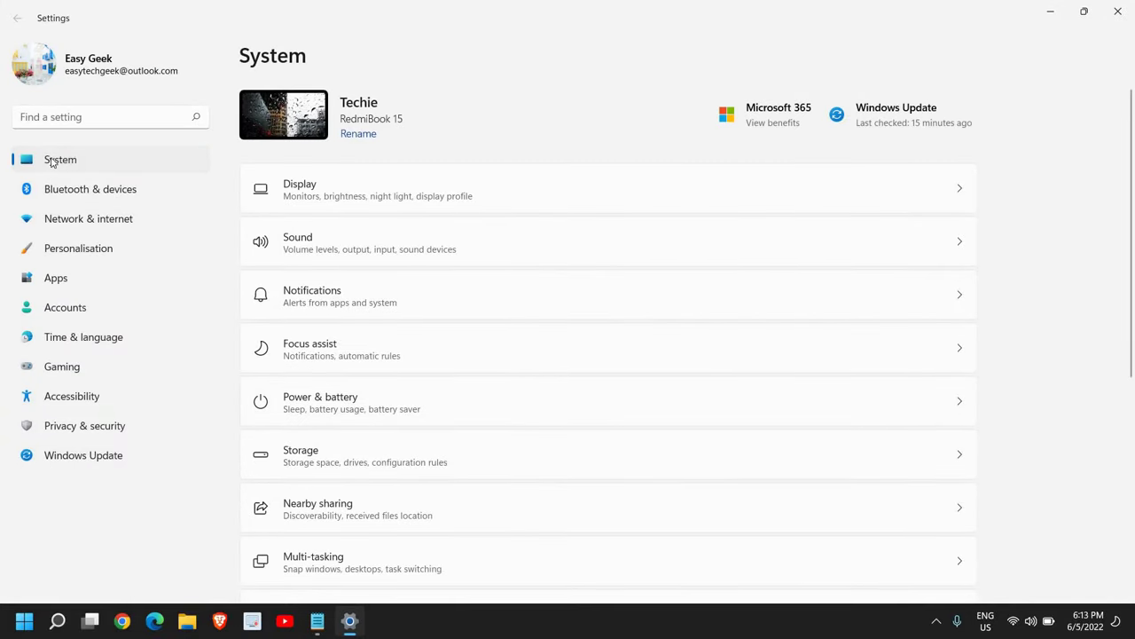
click(326, 252)
scroll(329, 257, down, 3)
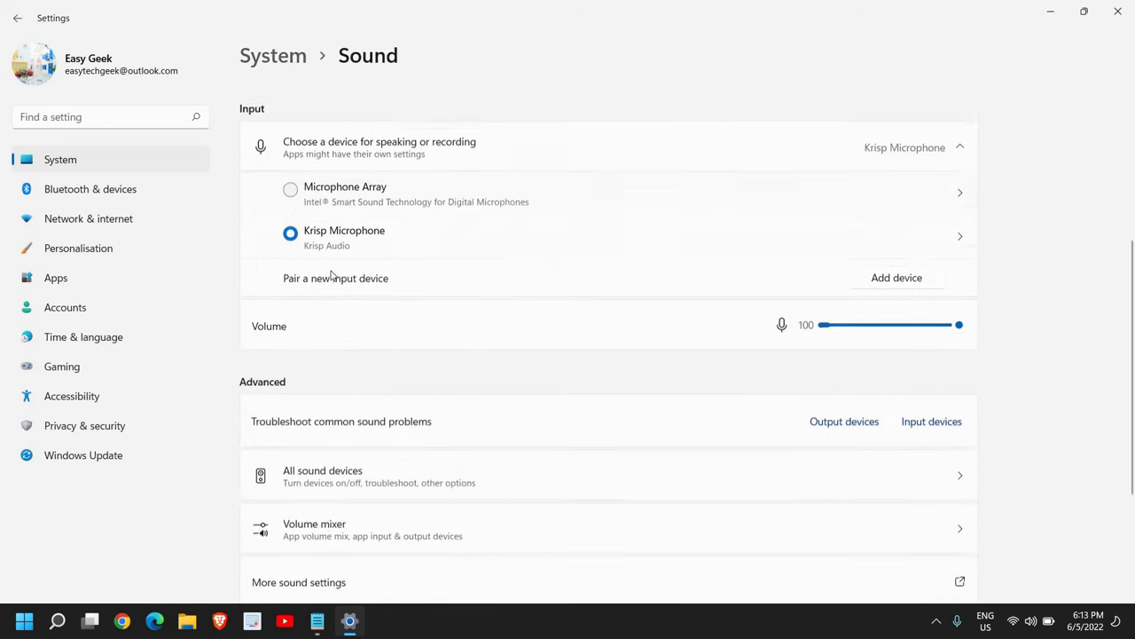
scroll(324, 297, down, 1)
scroll(315, 321, down, 1)
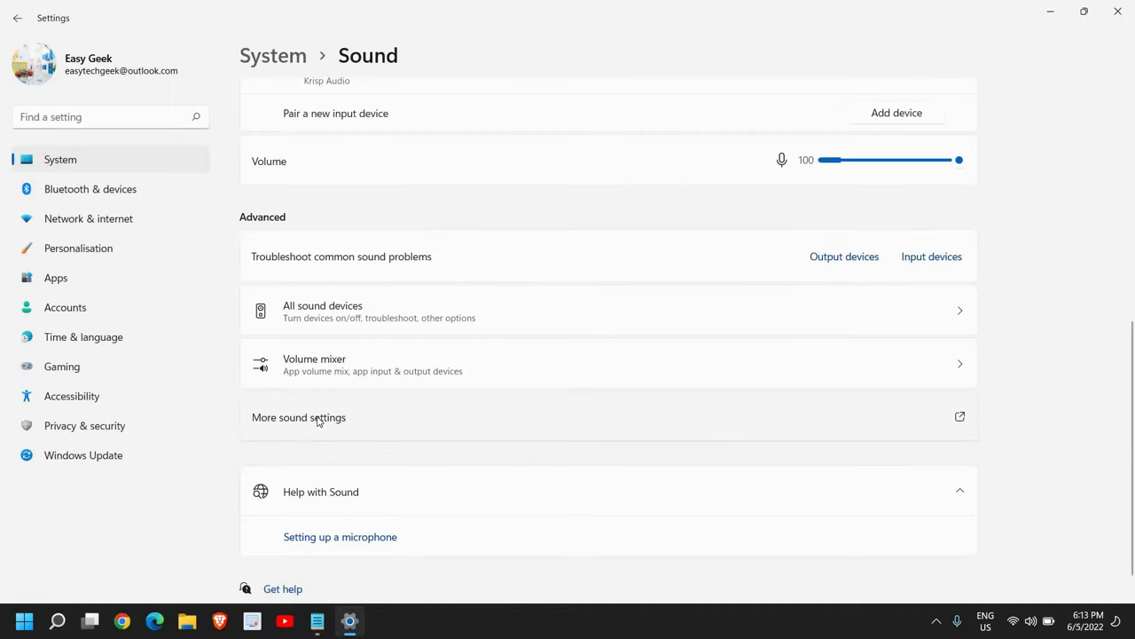
- Go to More sound settings and open the Speakers (Realtek(R) Audio) properties from the Playback list
click(319, 421)
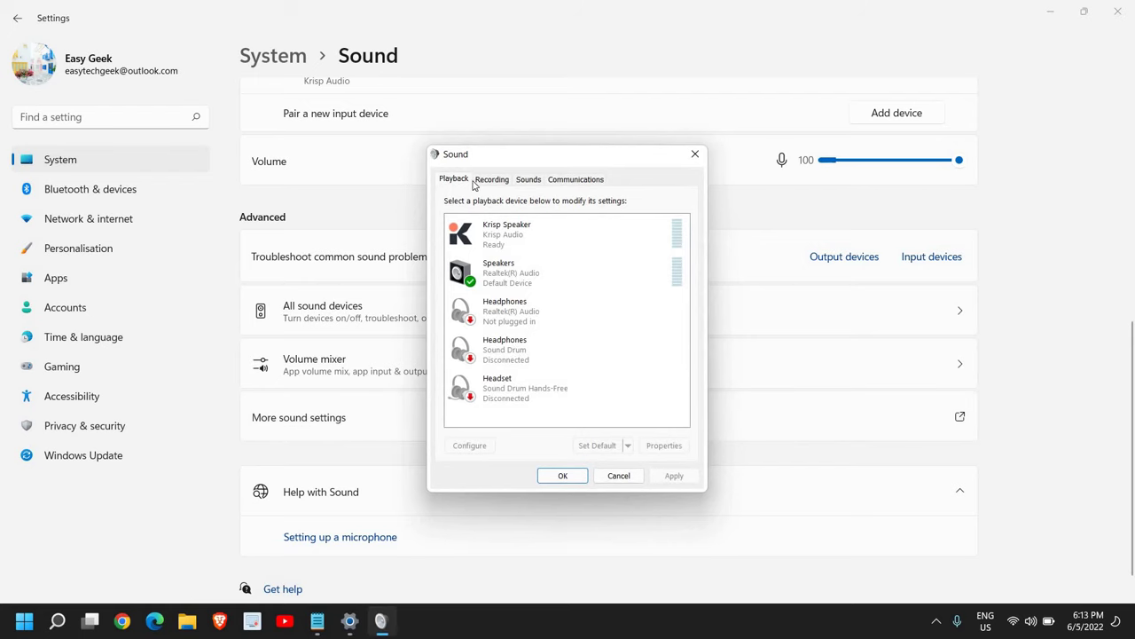
click(528, 179)
click(578, 179)
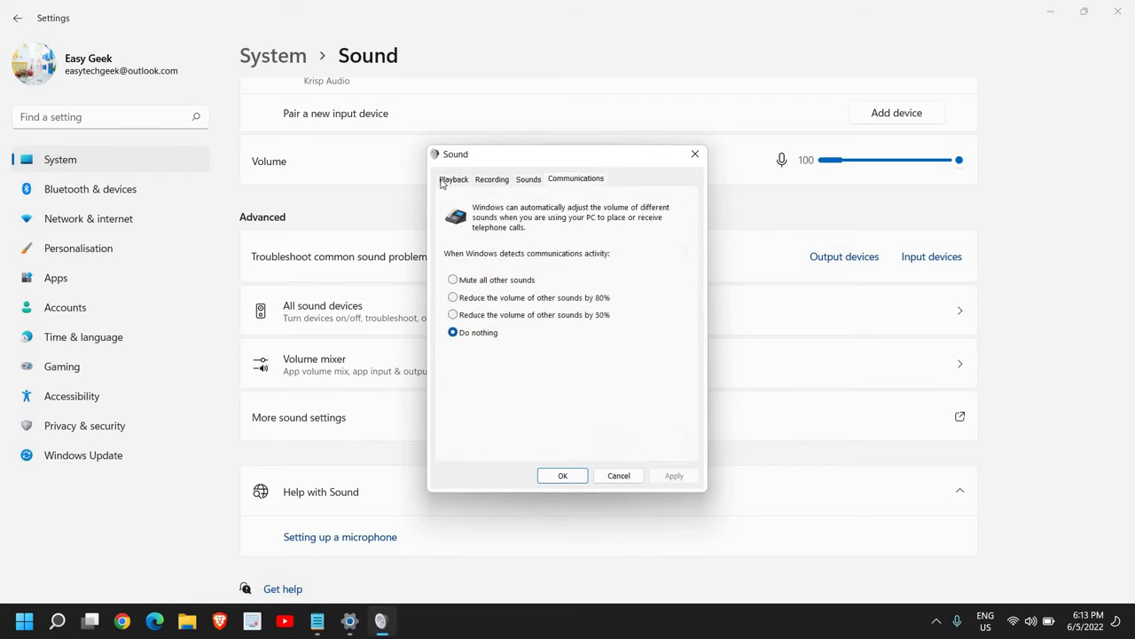
click(442, 181)
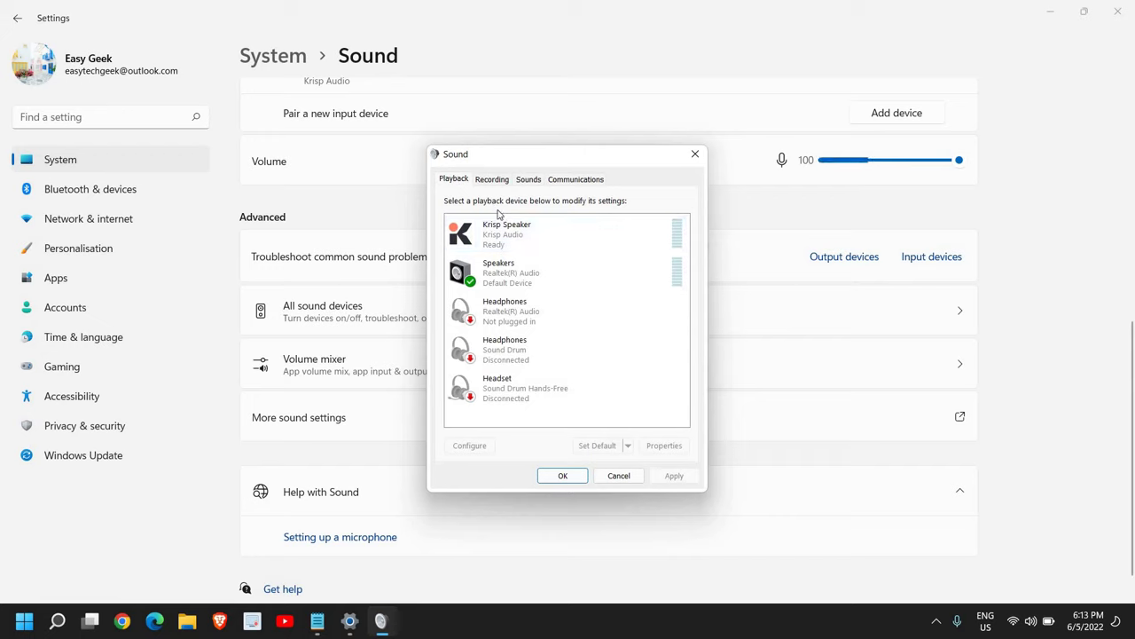
click(529, 282)
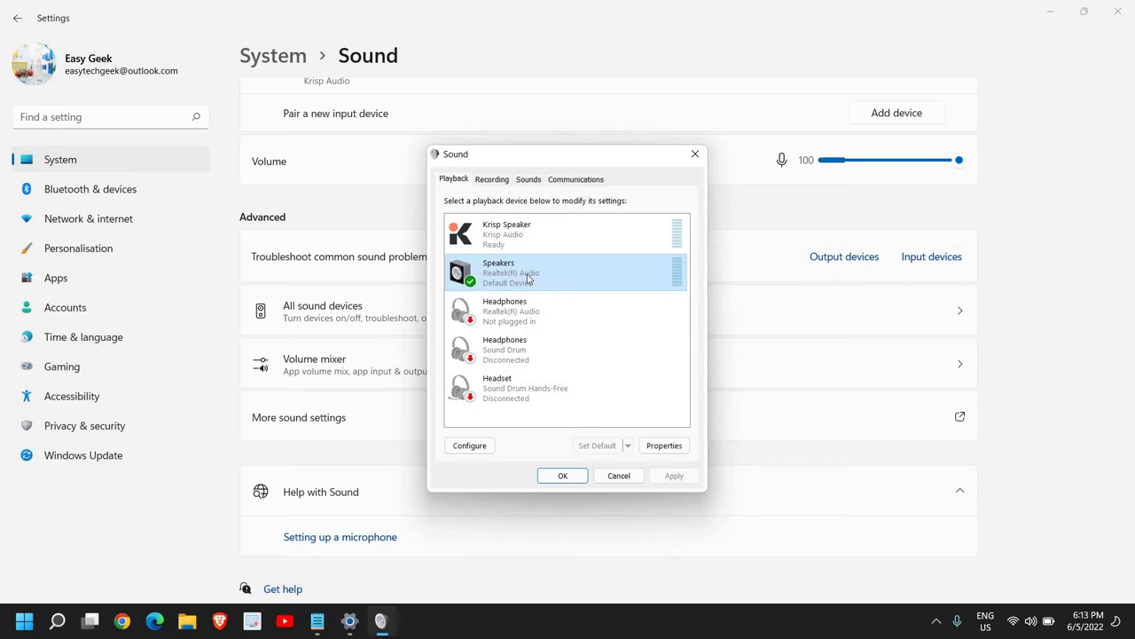
right_click(529, 277)
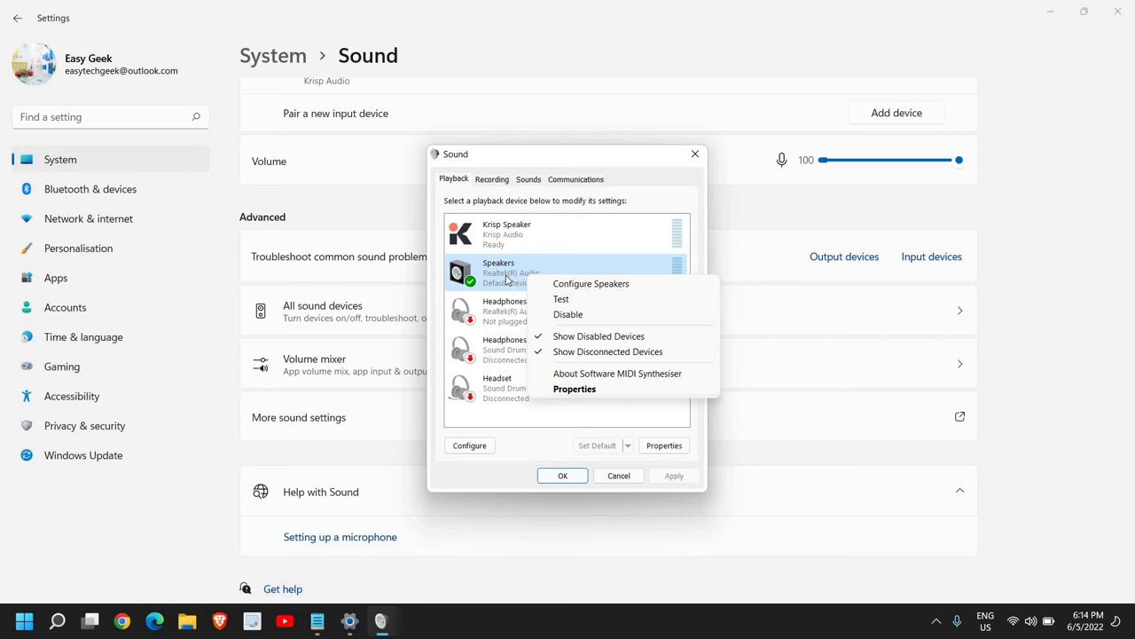
click(510, 279)
double_click(521, 279)
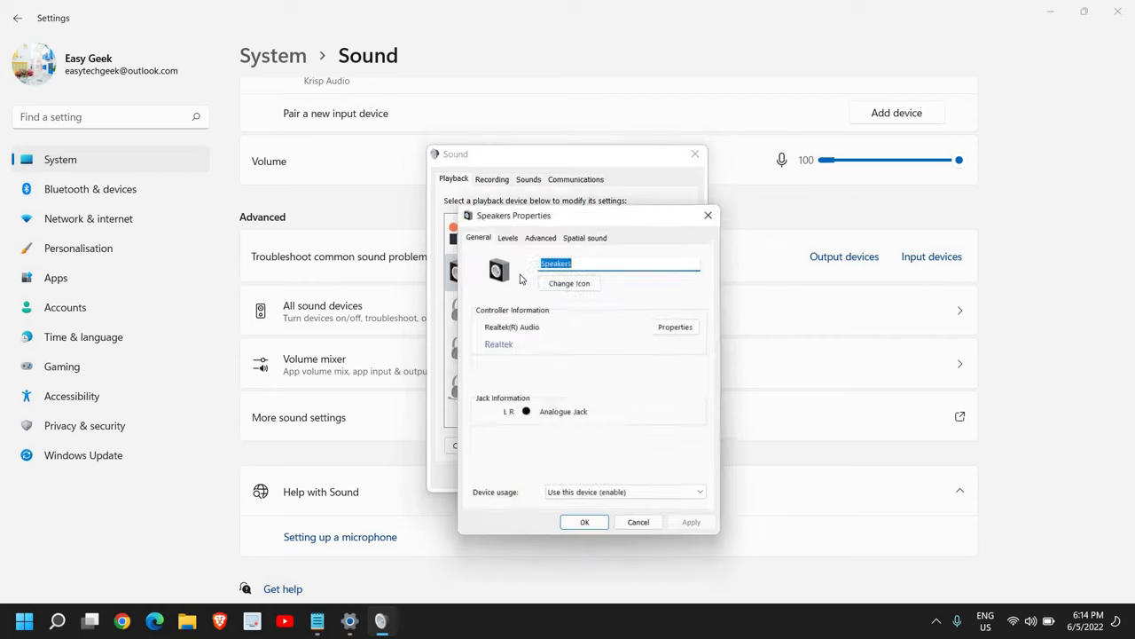
- Set the Speakers level to 100, review the Advanced format settings, and confirm with OK
click(505, 234)
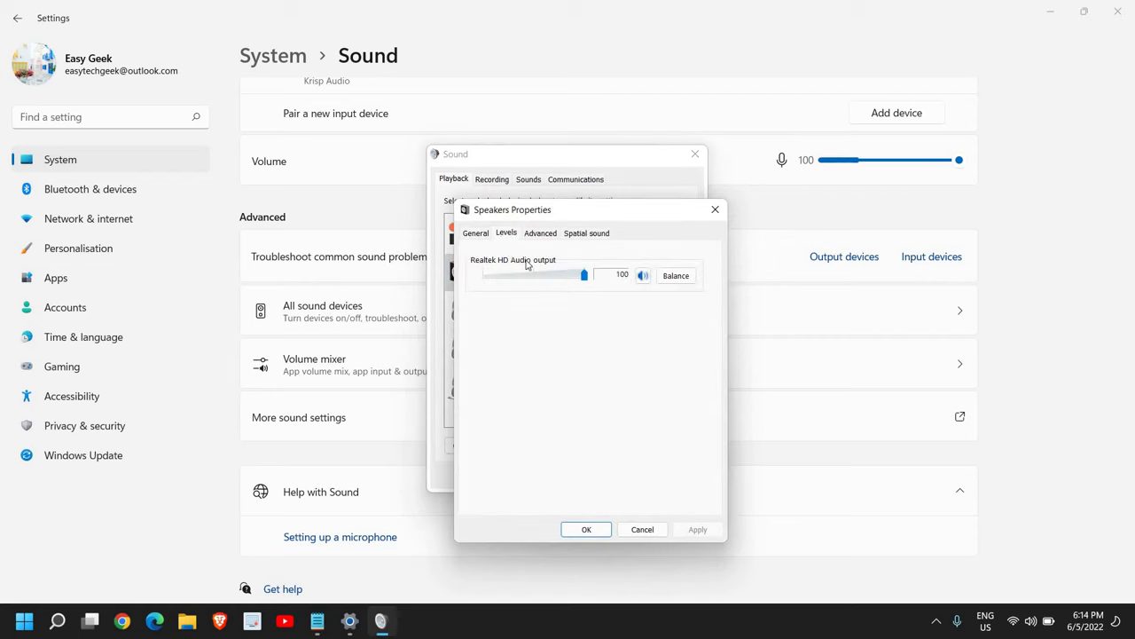
drag(568, 284, 606, 289)
click(547, 237)
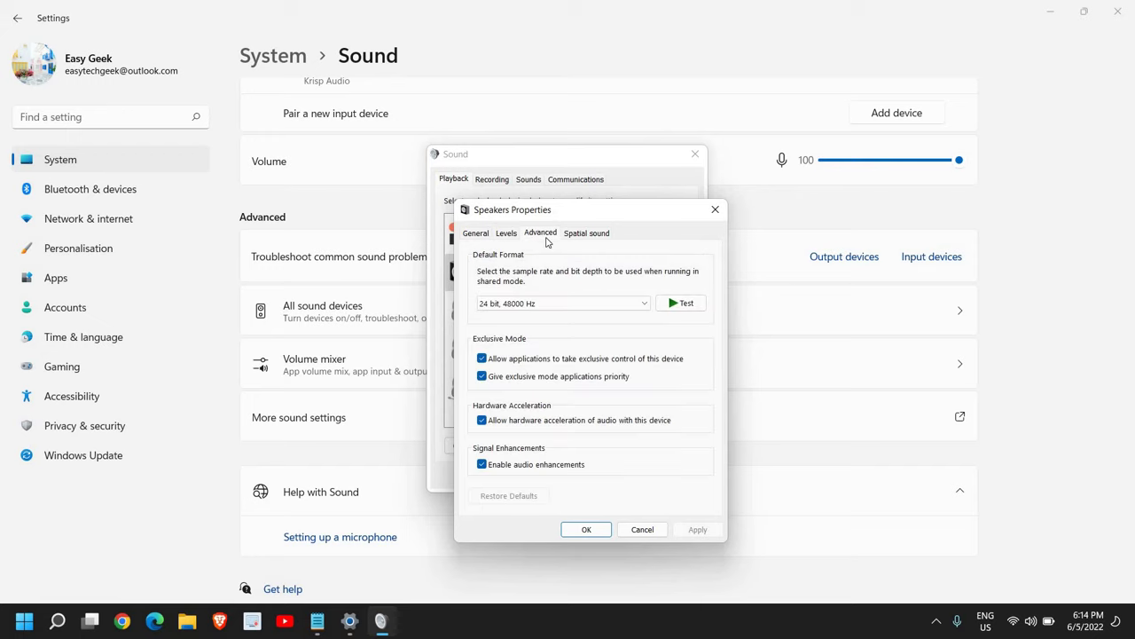
click(593, 530)
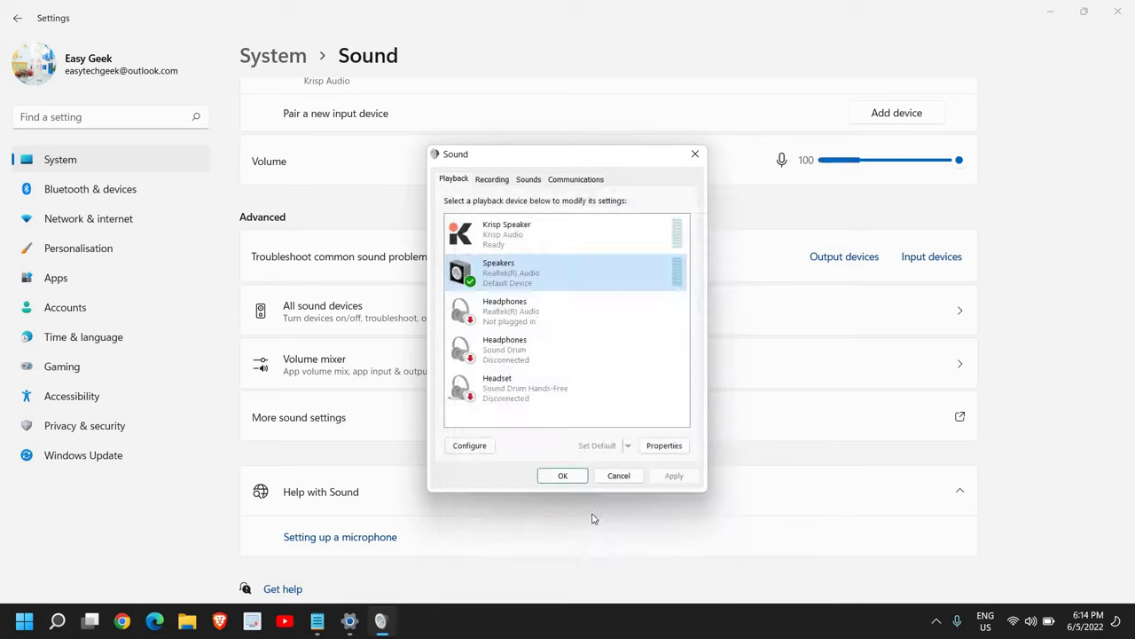
- Verify Krisp Microphone's recording level is 100, then view the Windows Default sound scheme
click(491, 180)
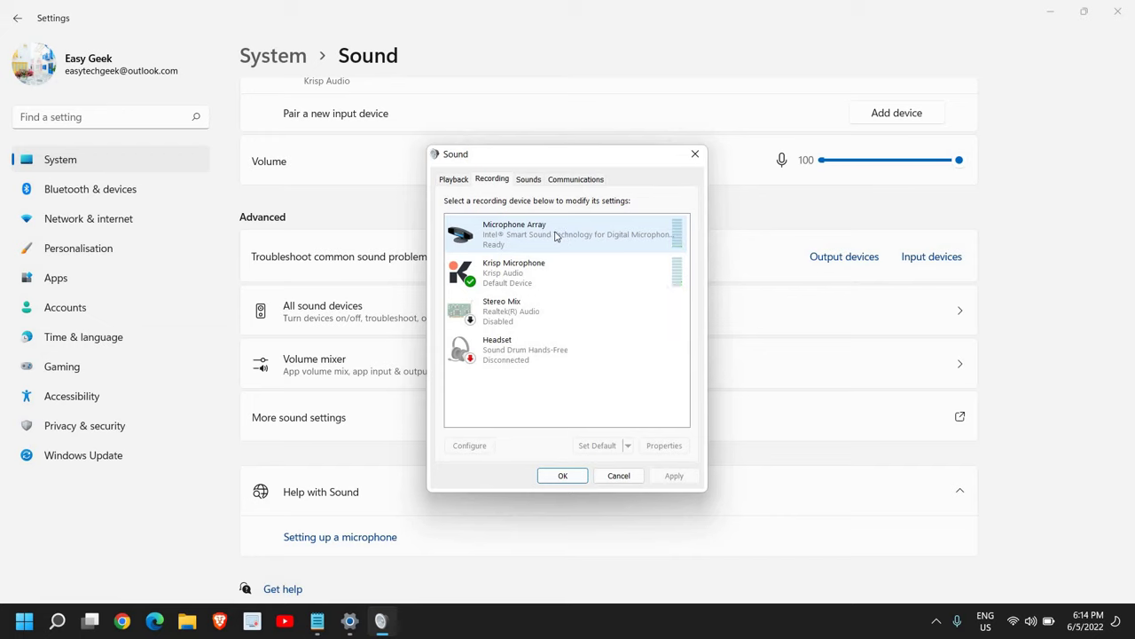
double_click(521, 282)
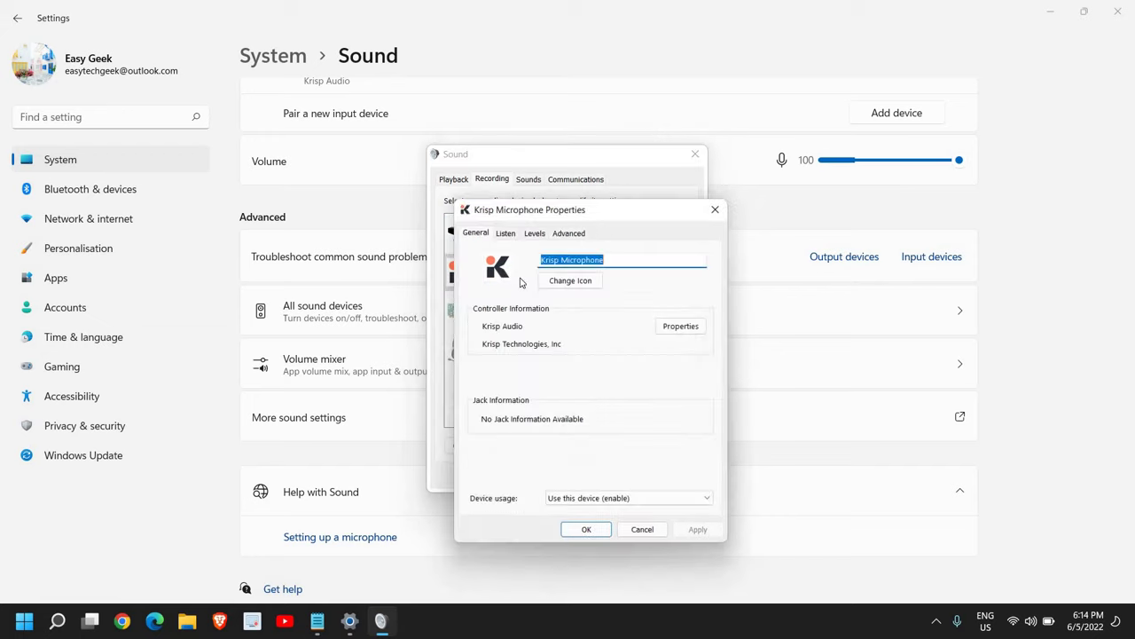
click(535, 234)
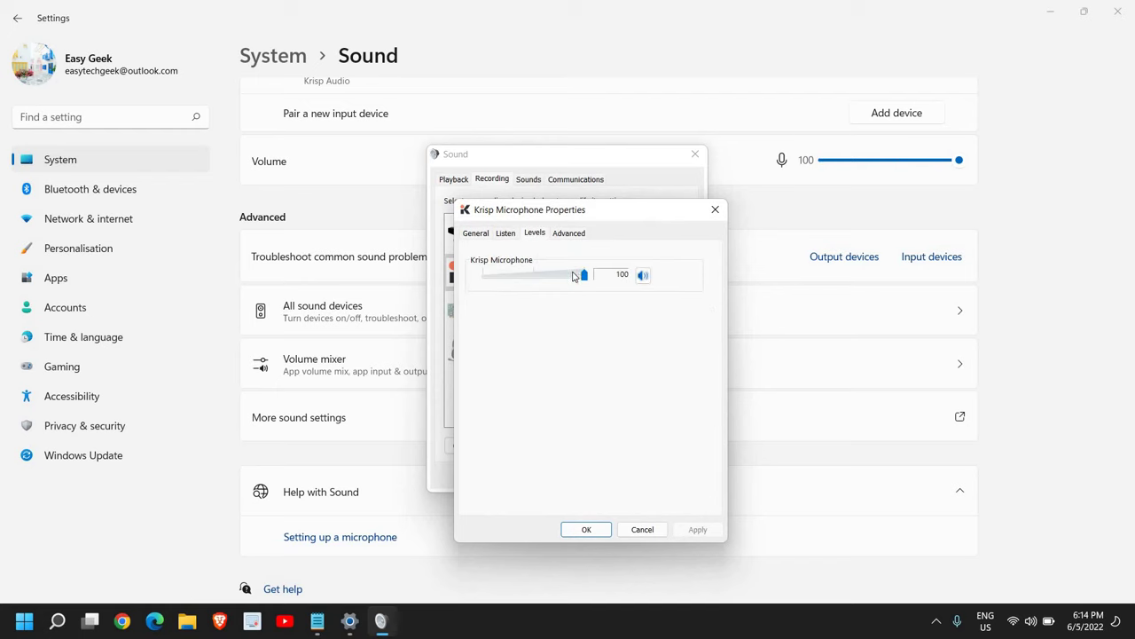
click(643, 529)
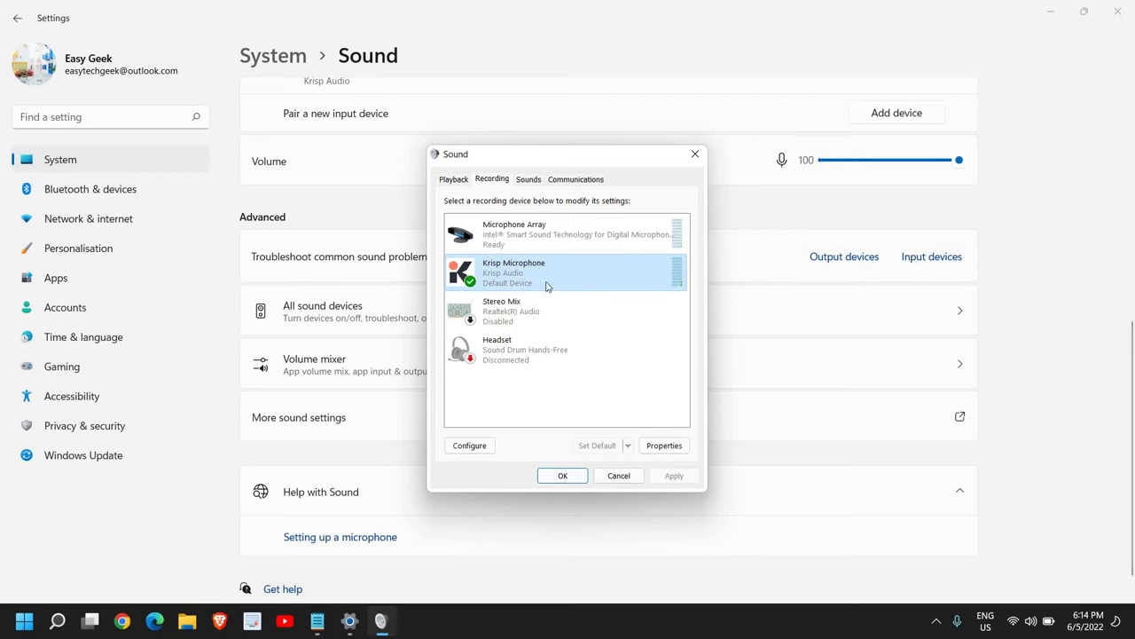
click(529, 180)
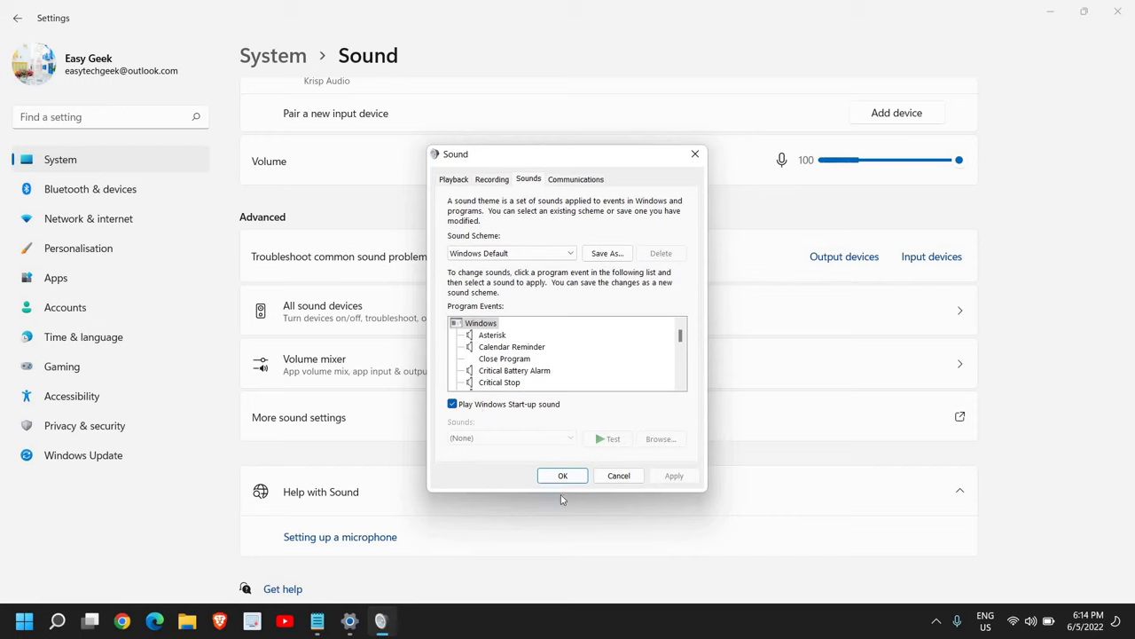
- Cancel the Sound control panel and close Settings, returning to the desktop
click(618, 475)
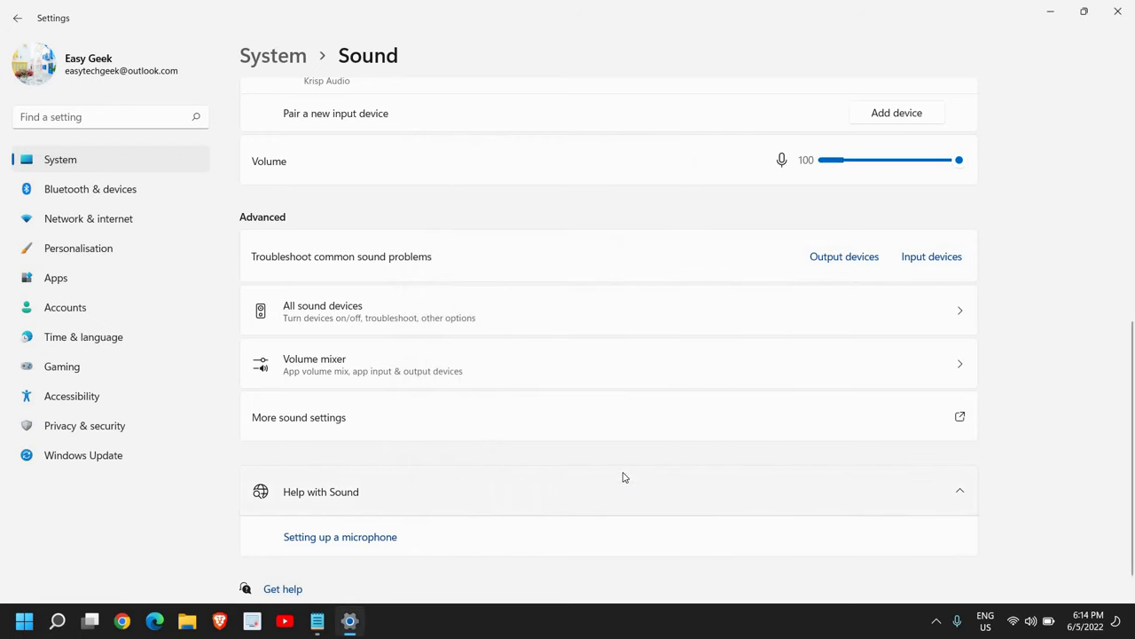
click(1117, 13)
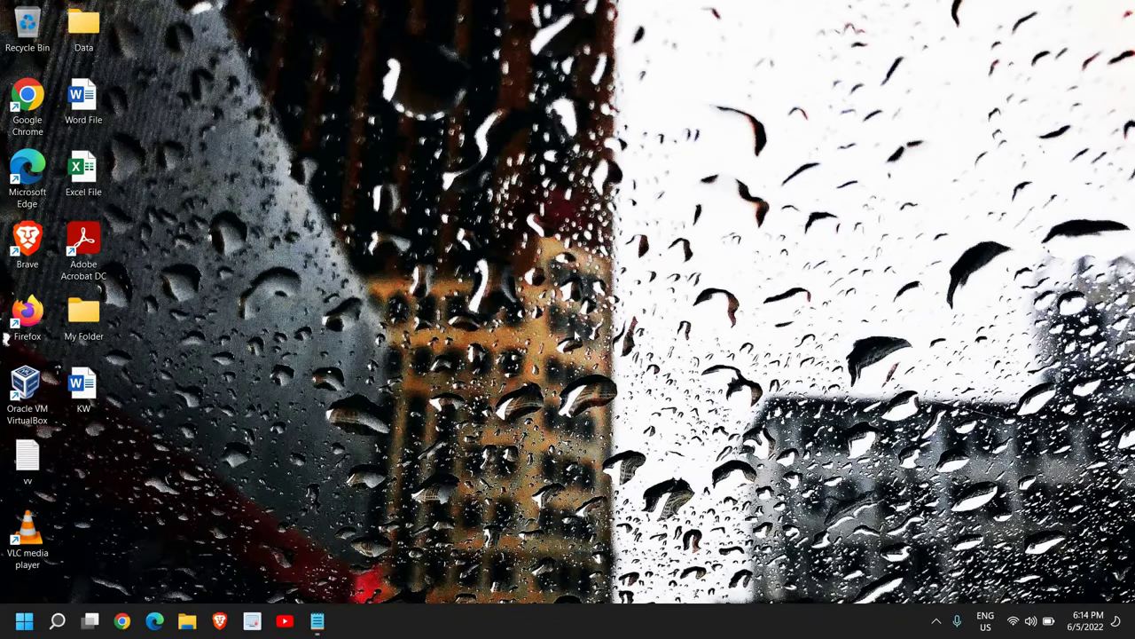